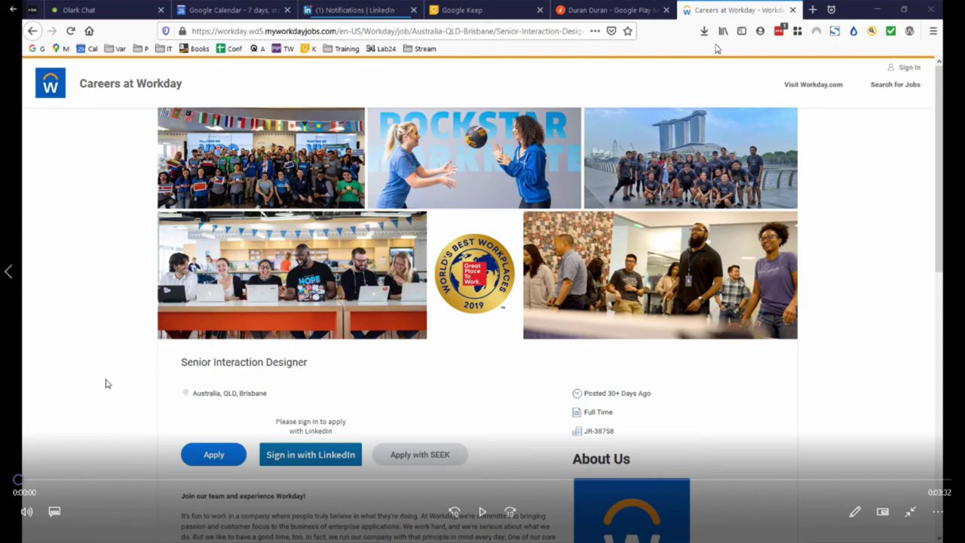
Play the application walkthrough and continue past Quick Apply with the uploaded resume.
click(483, 511)
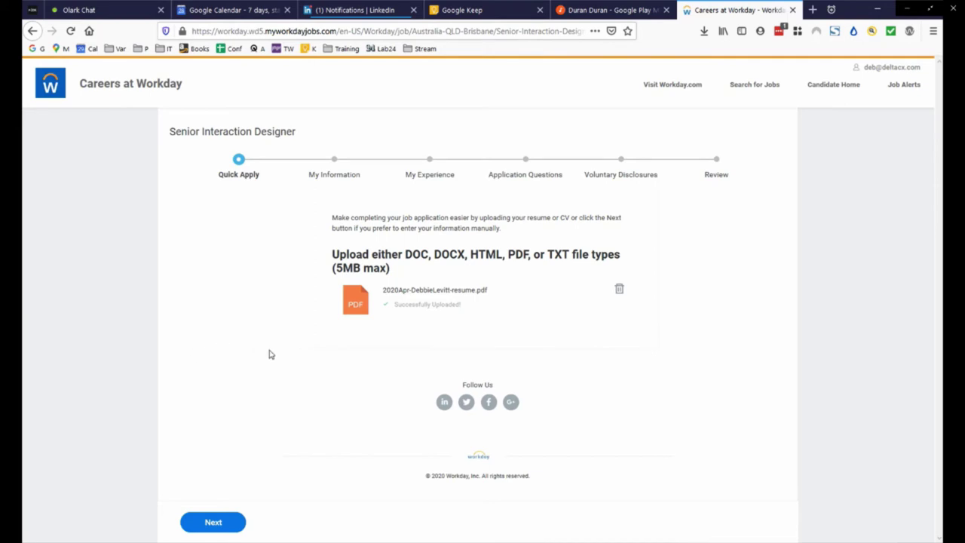
click(213, 523)
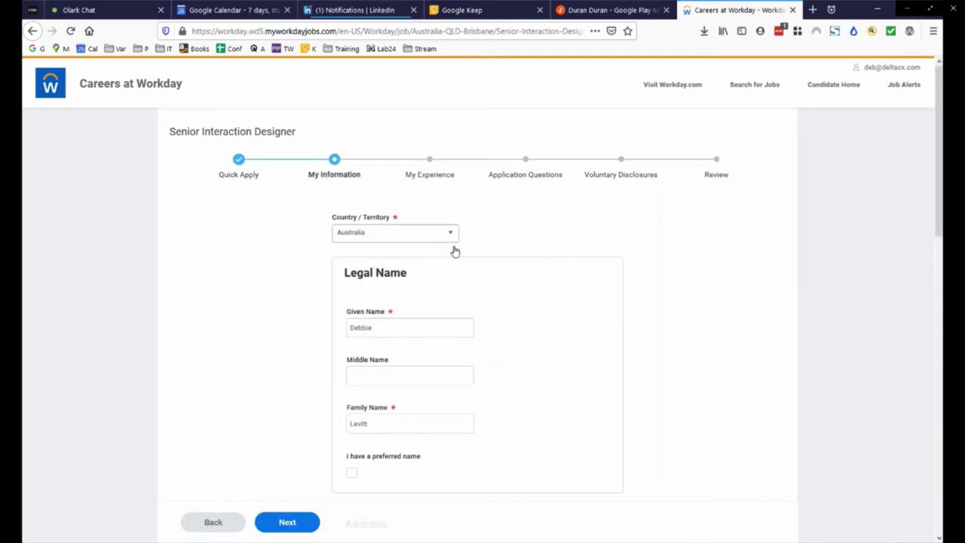
Answer No to currently working at Workday, set How Did You Hear About Us to Advertisement - Google, and submit the page.
scroll(546, 324, down, 3)
scroll(546, 324, down, 4)
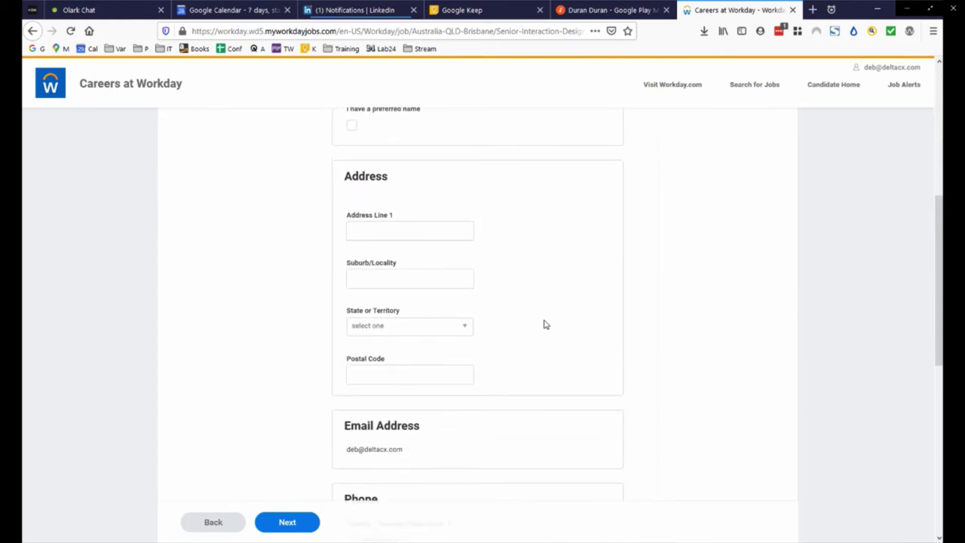
scroll(546, 324, down, 5)
scroll(545, 324, down, 3)
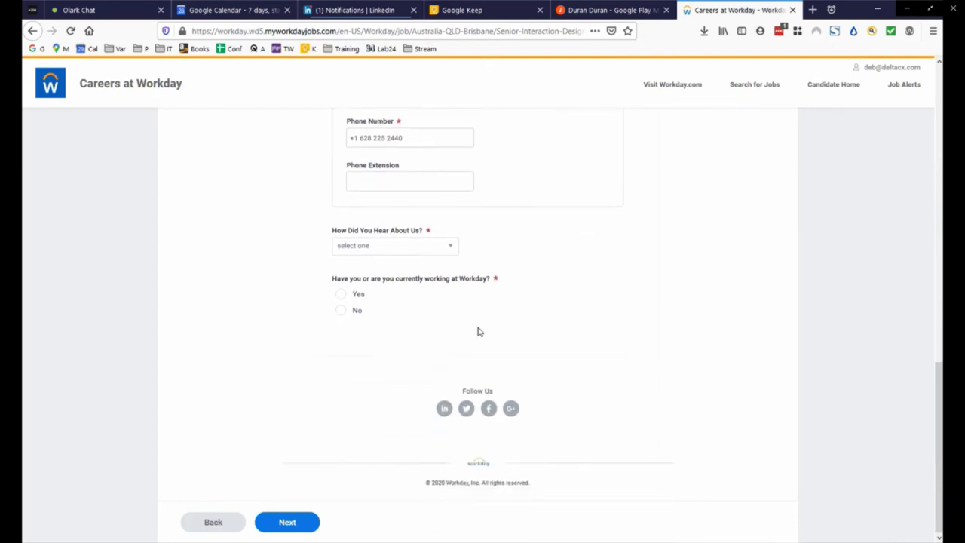
click(341, 311)
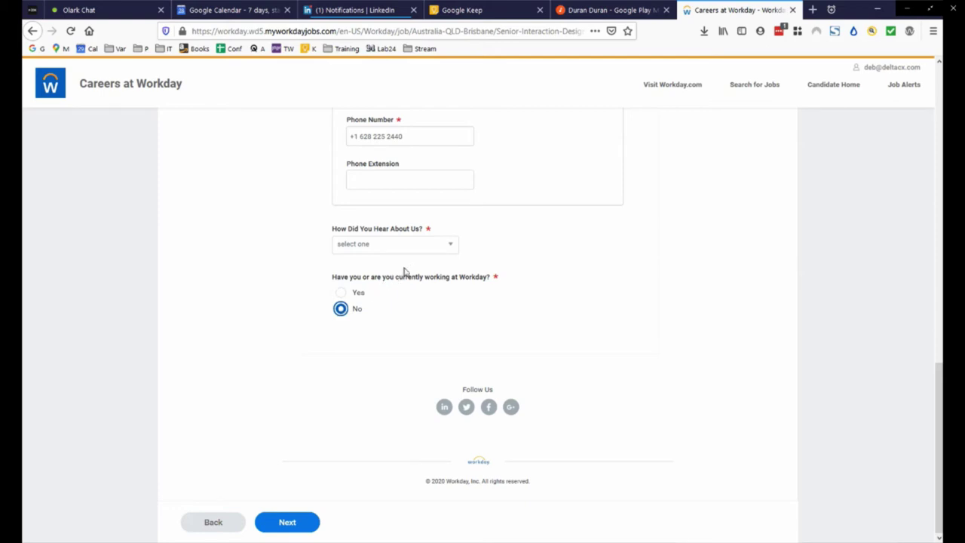
click(426, 249)
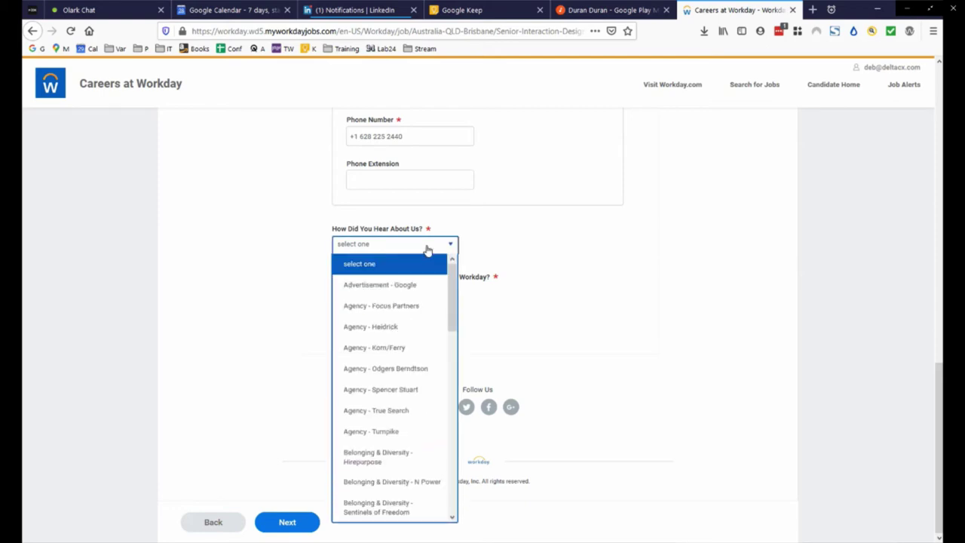
click(415, 284)
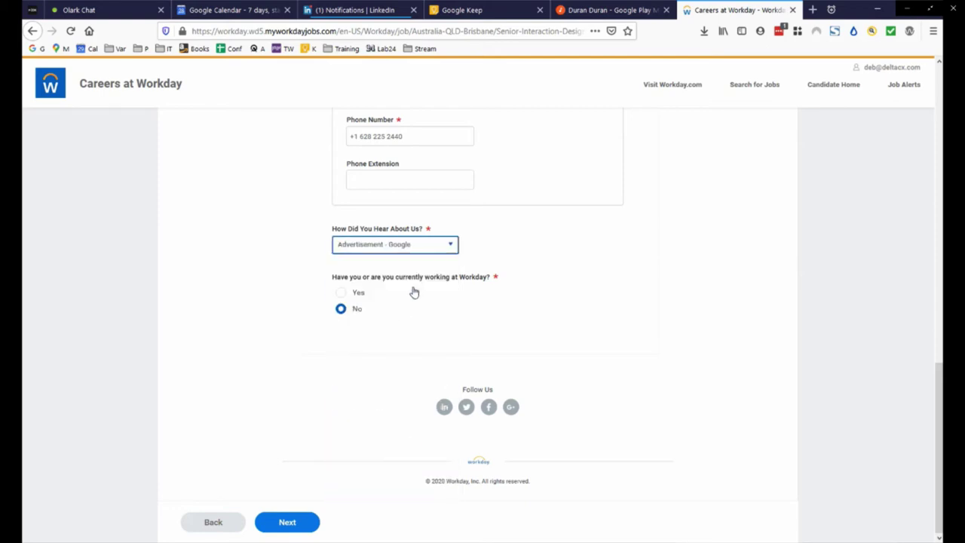
click(285, 520)
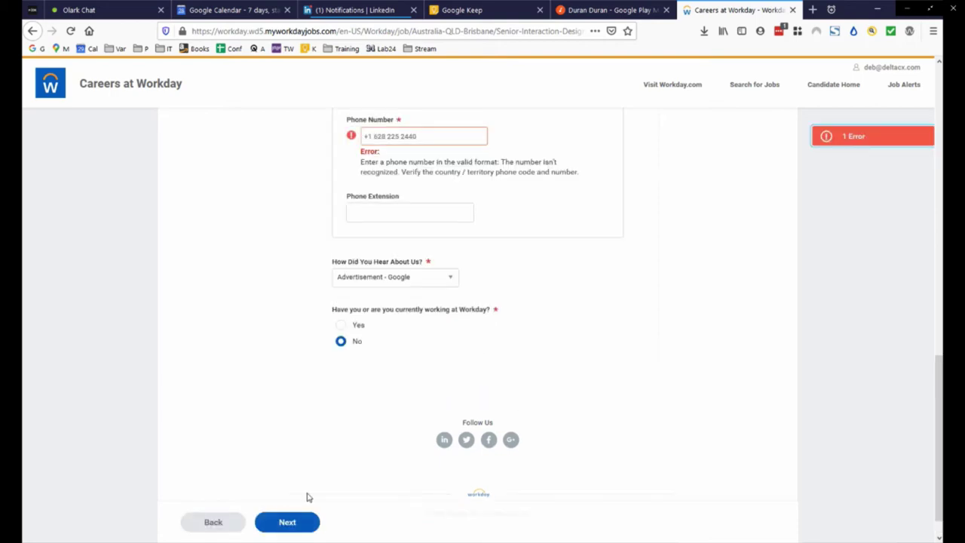
Remove the +1 prefix from the phone number and resubmit the My Information page.
scroll(493, 367, up, 2)
scroll(494, 368, up, 2)
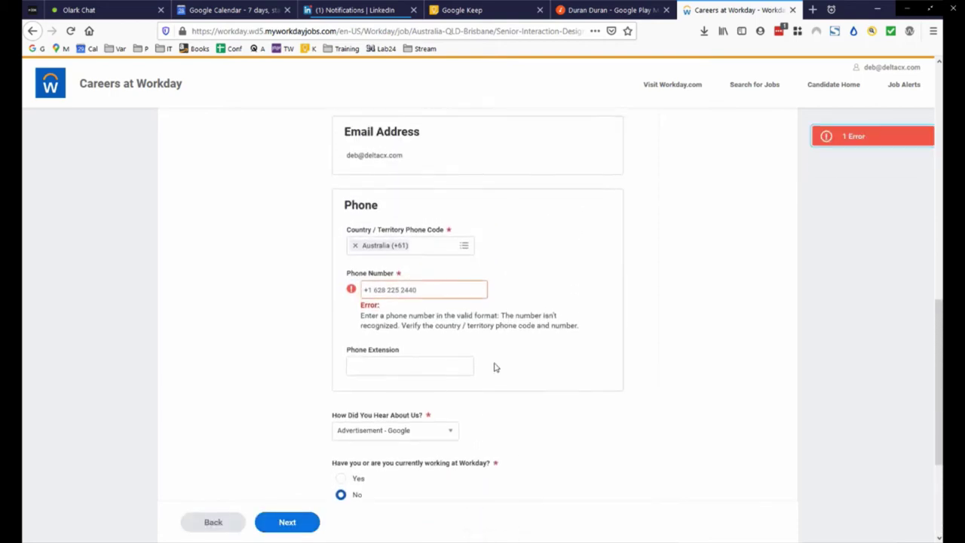
click(373, 312)
key(BackSpace)
key(BackSpace)
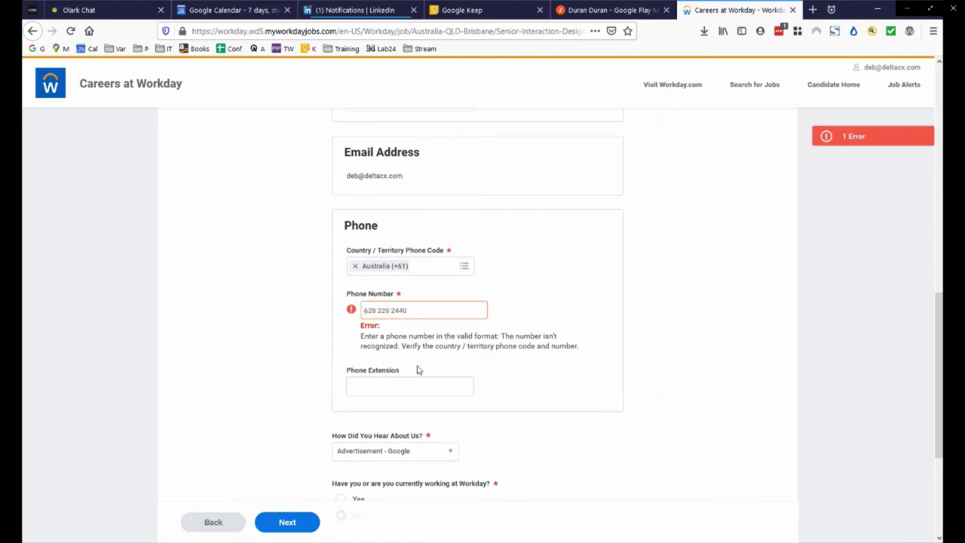
click(287, 523)
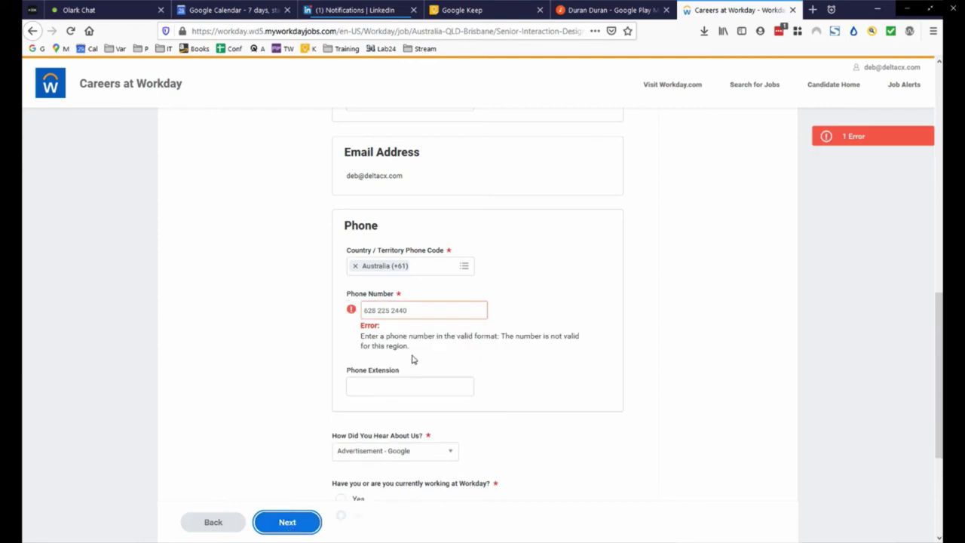
Clear Australia (+61) from the Country / Territory Phone Code.
click(422, 309)
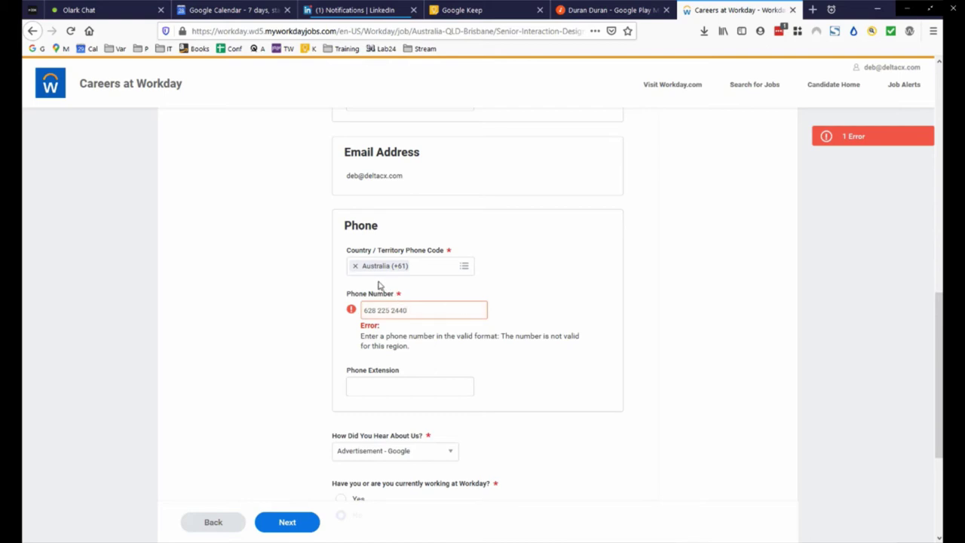
click(356, 266)
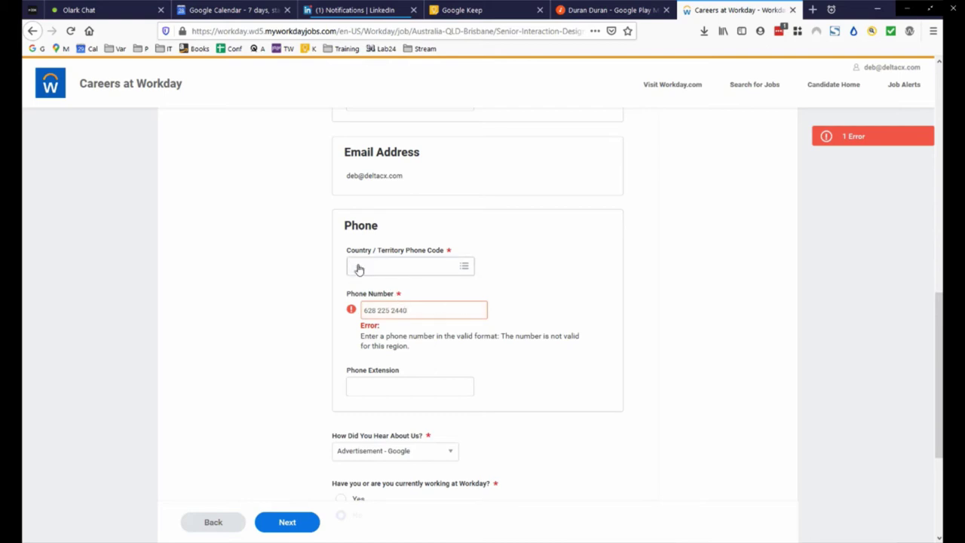
Try to find the United States phone code by searching the country list for "usa" and America.
click(359, 269)
text(us)
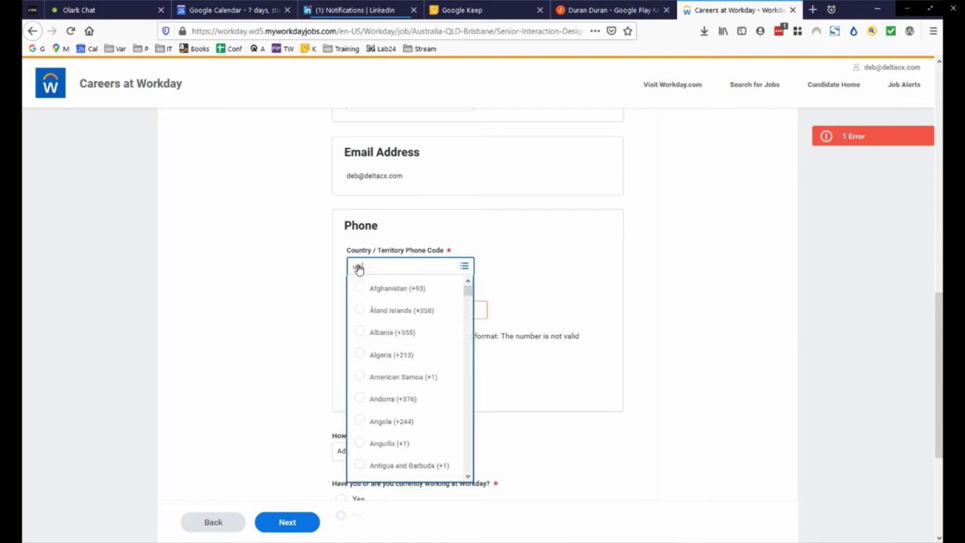
text(i)
key(ctrl+shift+Left)
key(ctrl+shift+Left)
text(usa)
key(BackSpace)
key(BackSpace)
text(amerai)
key(BackSpace)
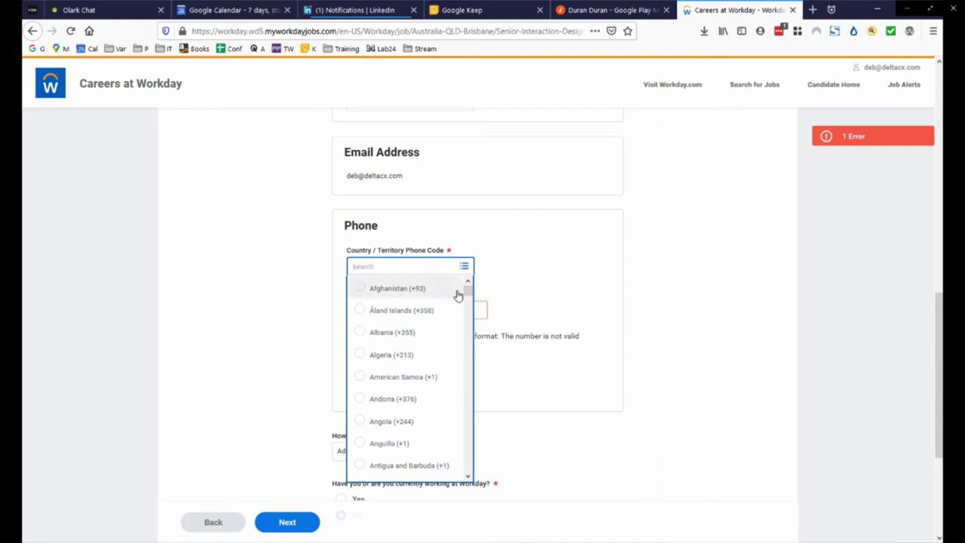
Choose United States of America (+1) as the phone code and resubmit the My Information page.
drag(467, 293, 466, 458)
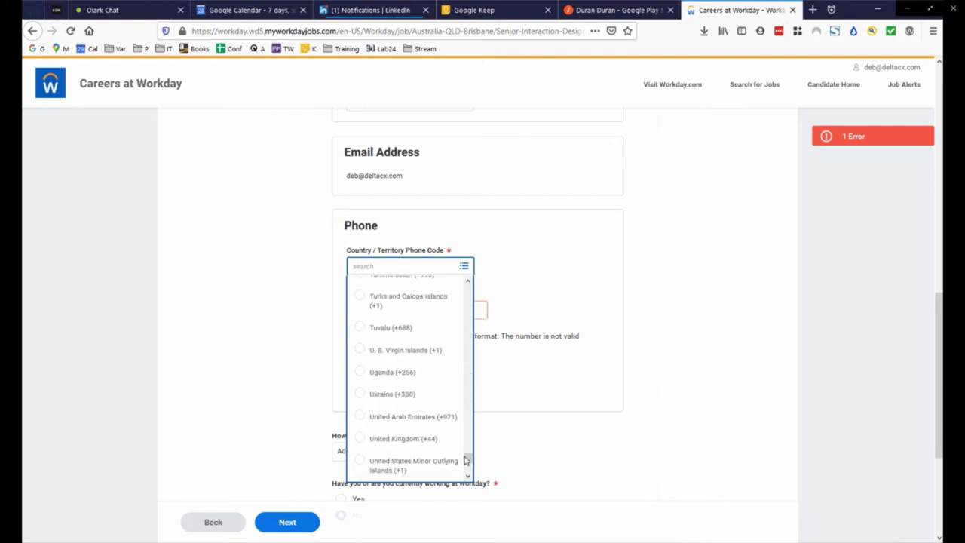
scroll(470, 473, down, 4)
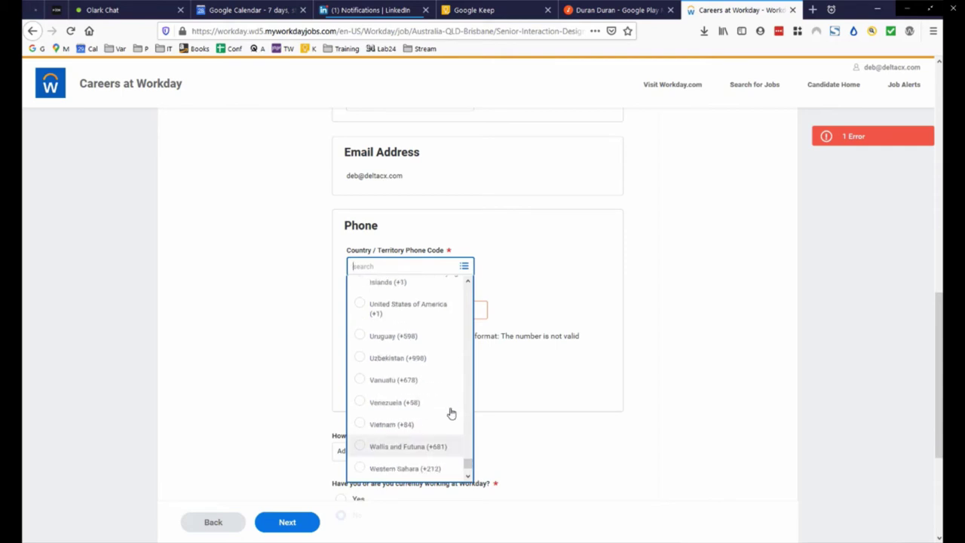
click(361, 306)
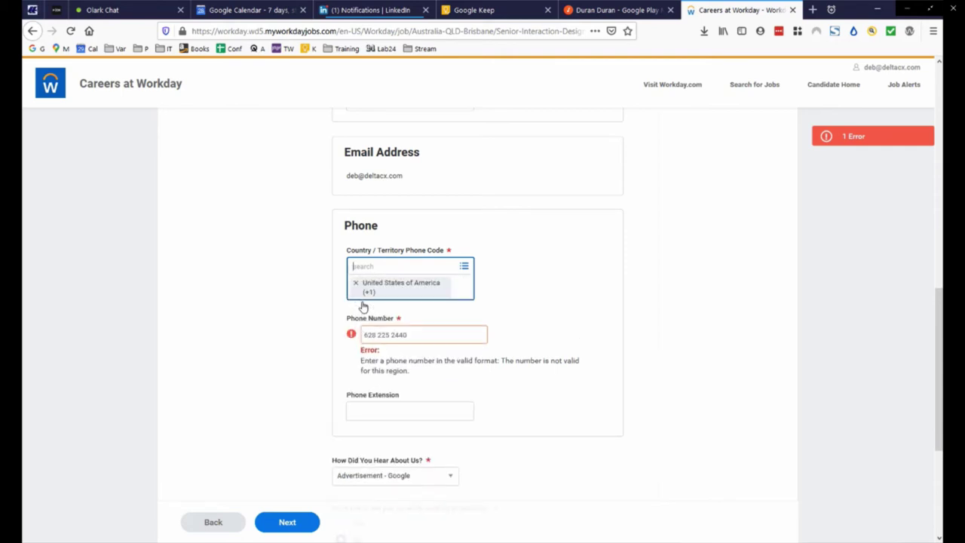
click(295, 530)
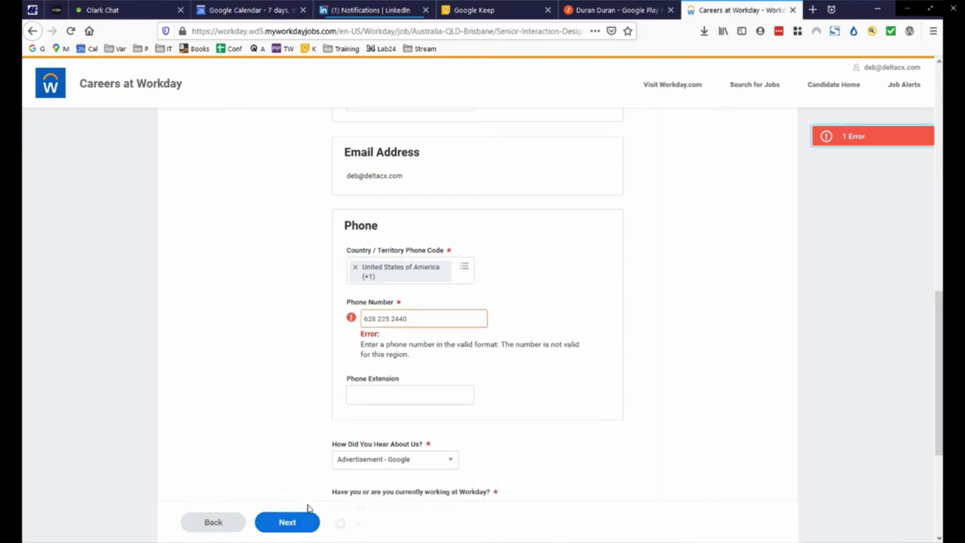
Remove the spaces from the phone number and continue to the My Experience section.
click(381, 319)
key(BackSpace)
click(385, 318)
key(BackSpace)
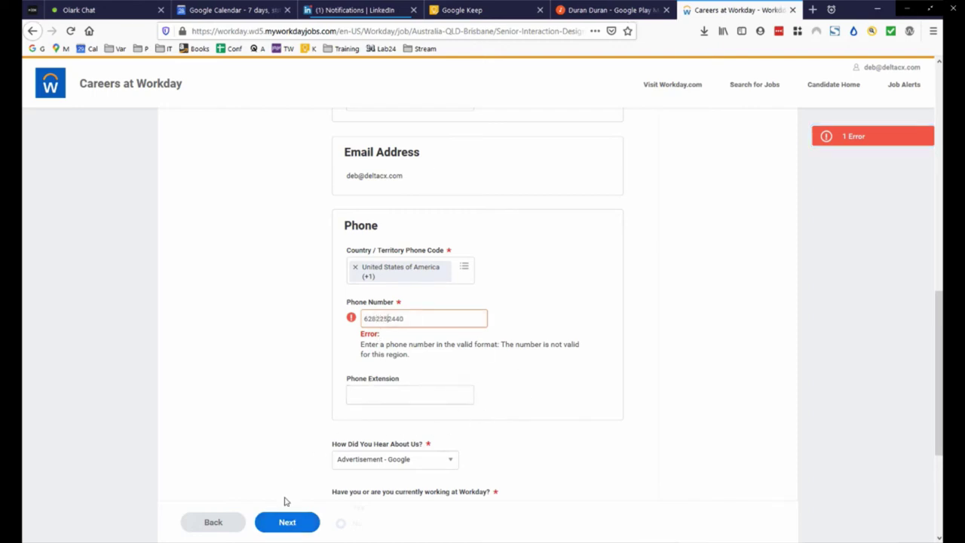
click(286, 523)
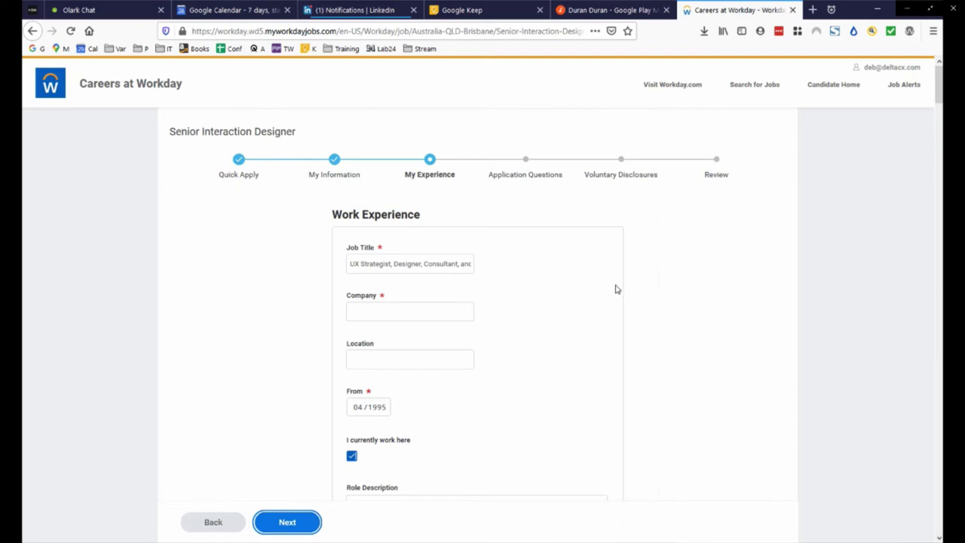
Examine the Work Experience entries prefilled from the resume for missing or misplaced details.
scroll(657, 280, down, 2)
scroll(657, 280, down, 3)
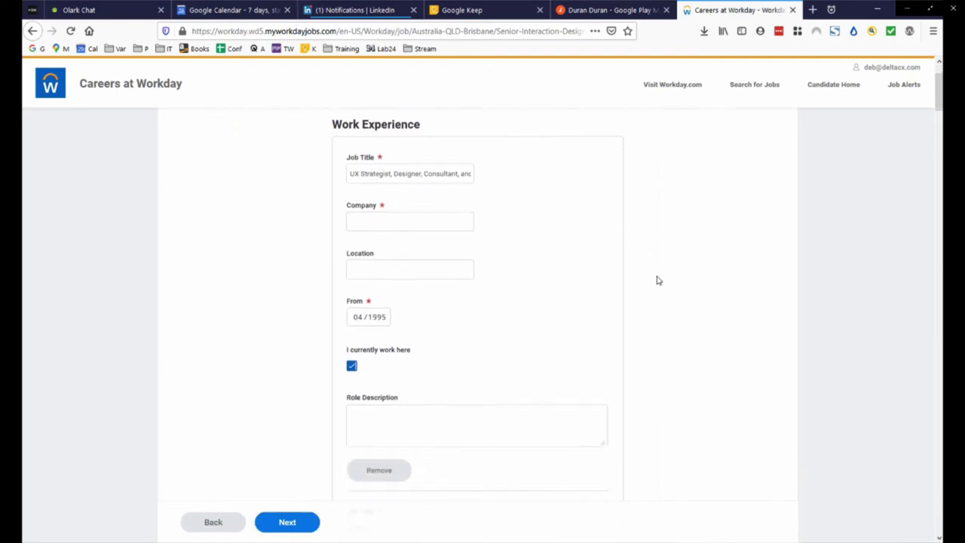
scroll(657, 280, down, 3)
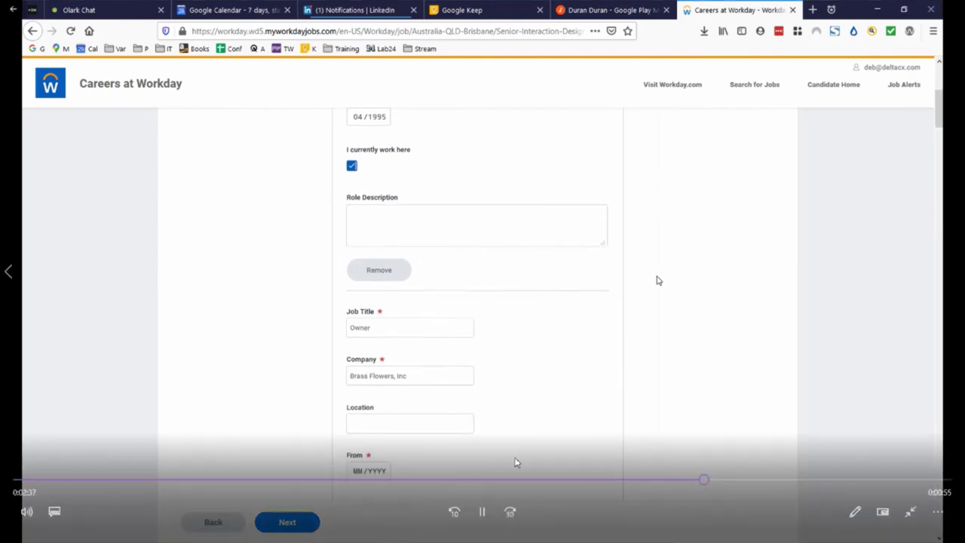
Rewind the walkthrough video slightly, pausing and resuming it while reviewing the work experience entries.
click(694, 480)
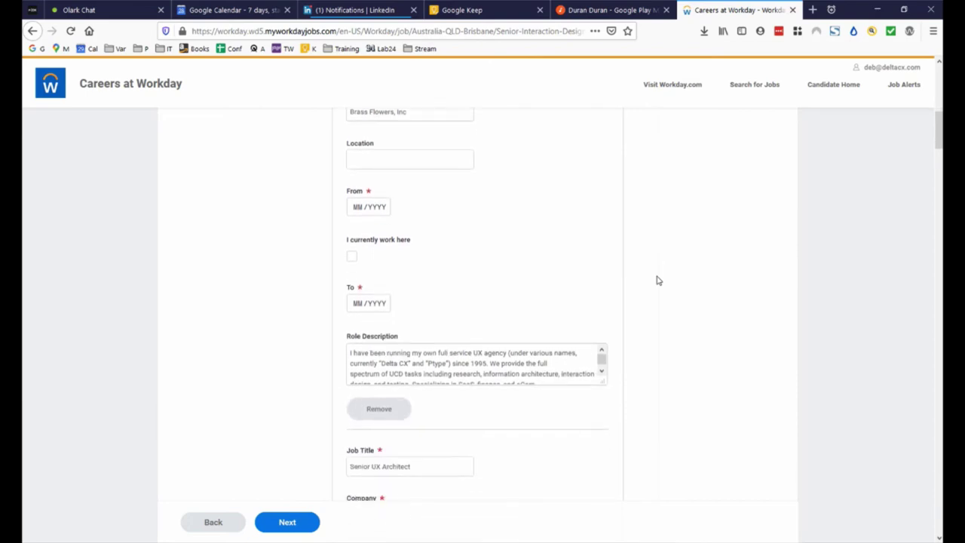
mouse_move(477, 477)
click(481, 513)
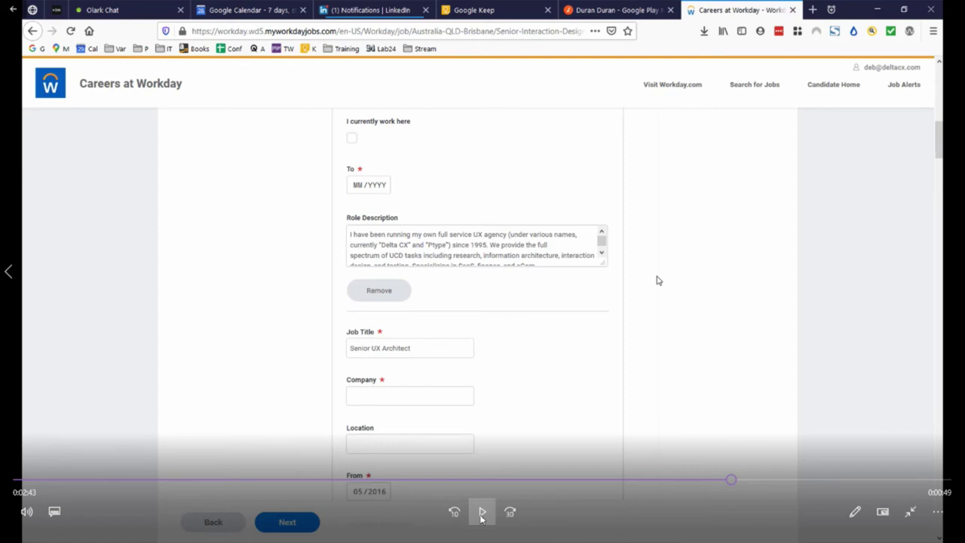
click(481, 512)
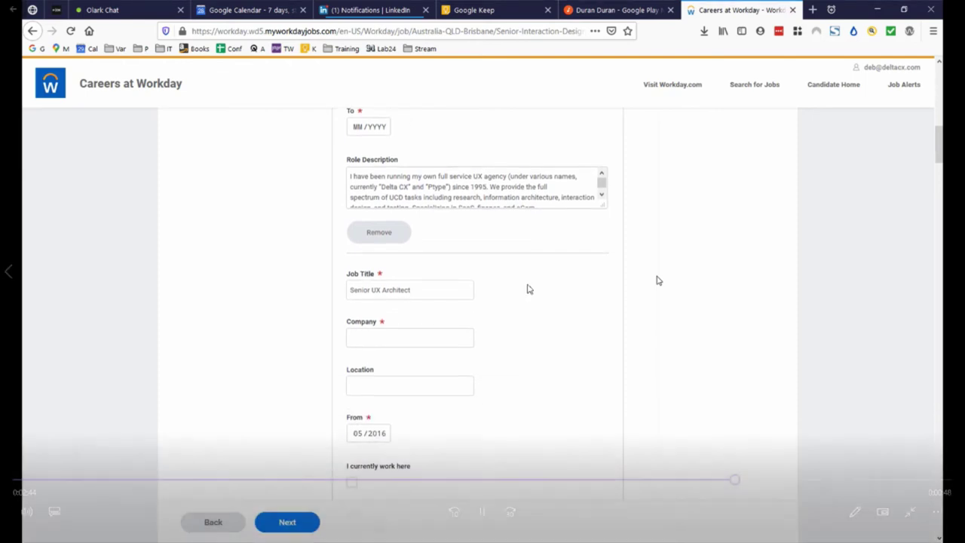